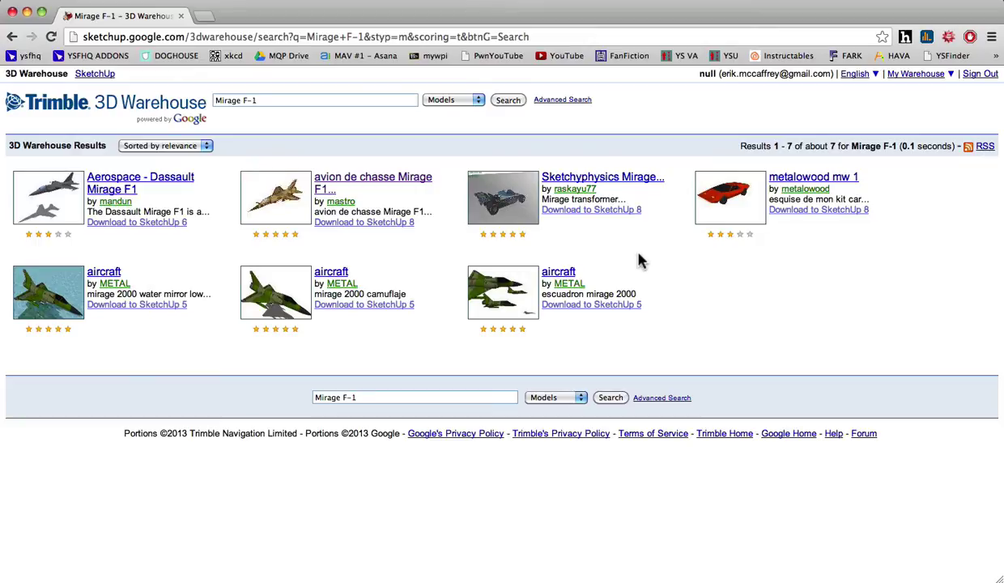
- Open the avion de chasse Mirage F1 model, examine the jet from all sides in 3D, and show its download options
{"action": "left_click", "coordinate": [425, 185]}
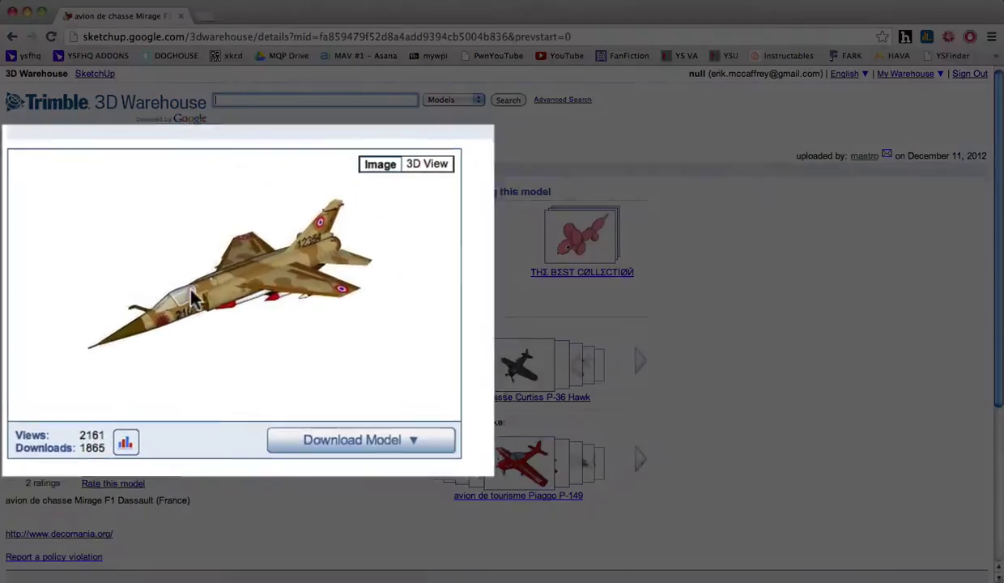
{"action": "left_click", "coordinate": [458, 156]}
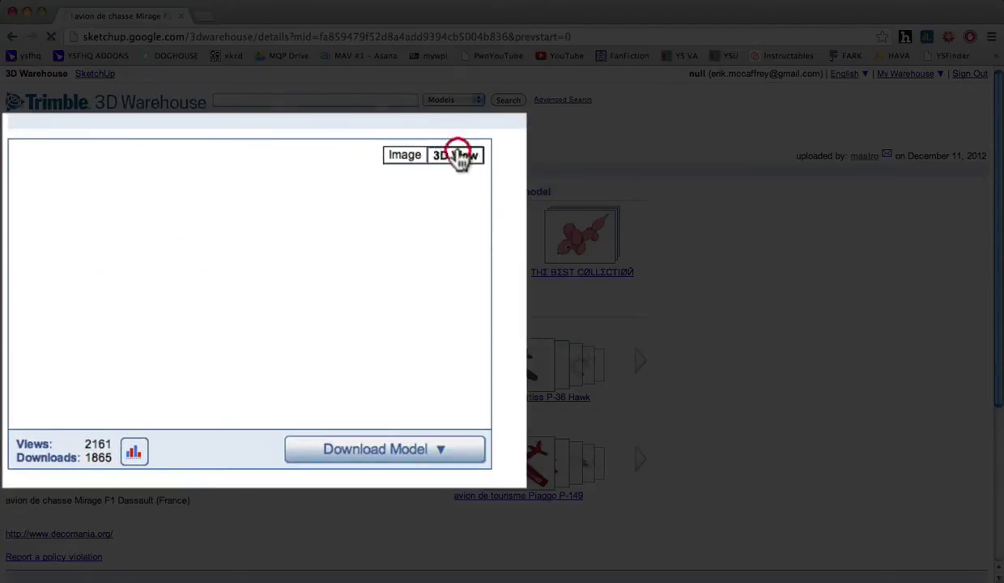
{"action": "left_click_drag", "start_coordinate": [193, 298], "coordinate": [300, 347]}
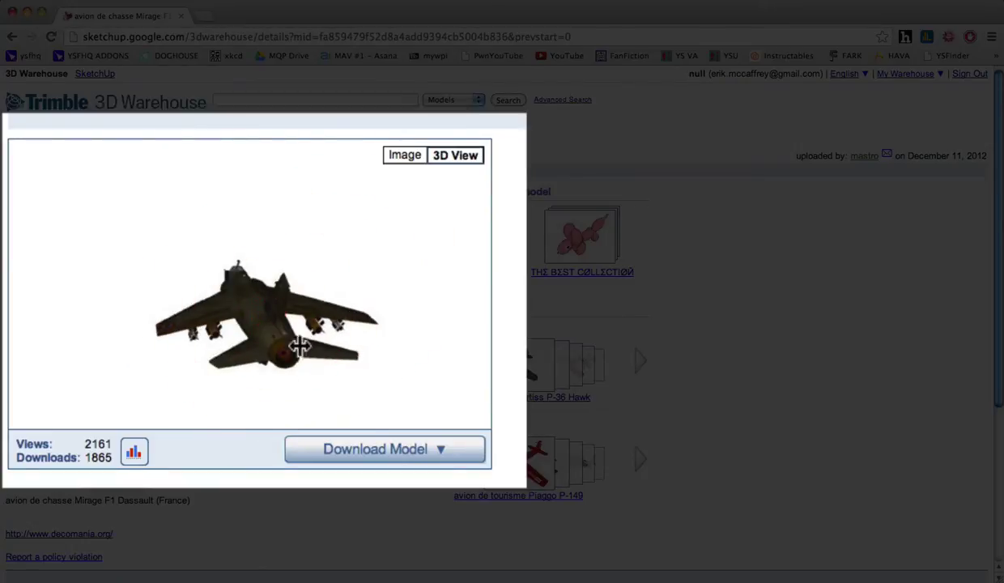
{"action": "left_click_drag", "start_coordinate": [150, 281], "coordinate": [376, 255]}
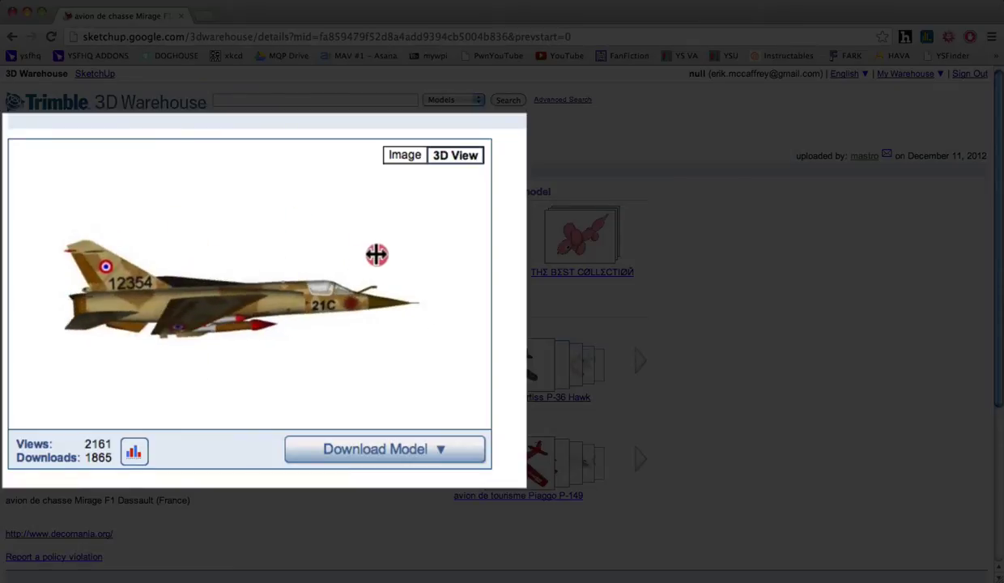
{"action": "left_click_drag", "start_coordinate": [365, 297], "coordinate": [313, 360]}
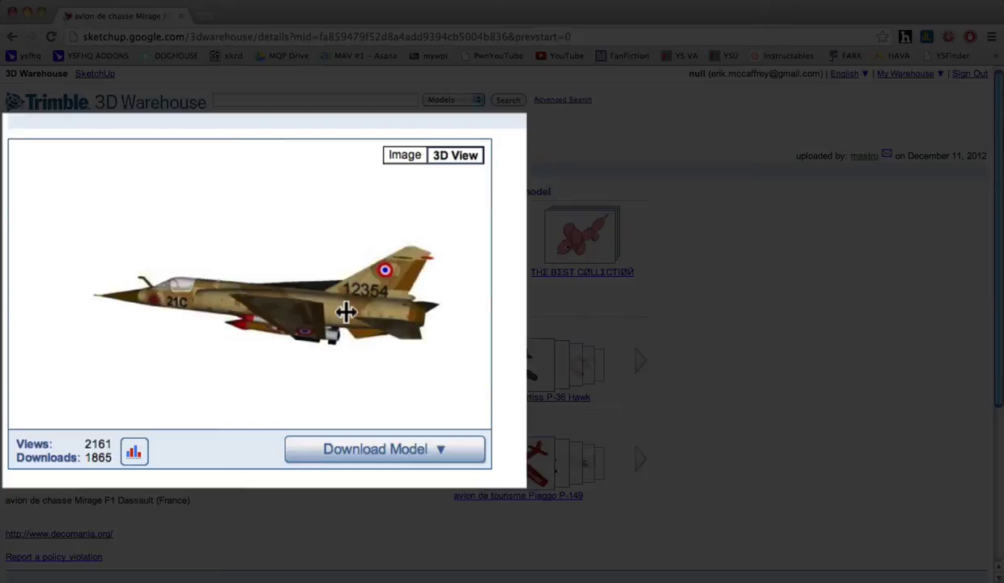
{"action": "left_click_drag", "start_coordinate": [231, 321], "coordinate": [395, 310]}
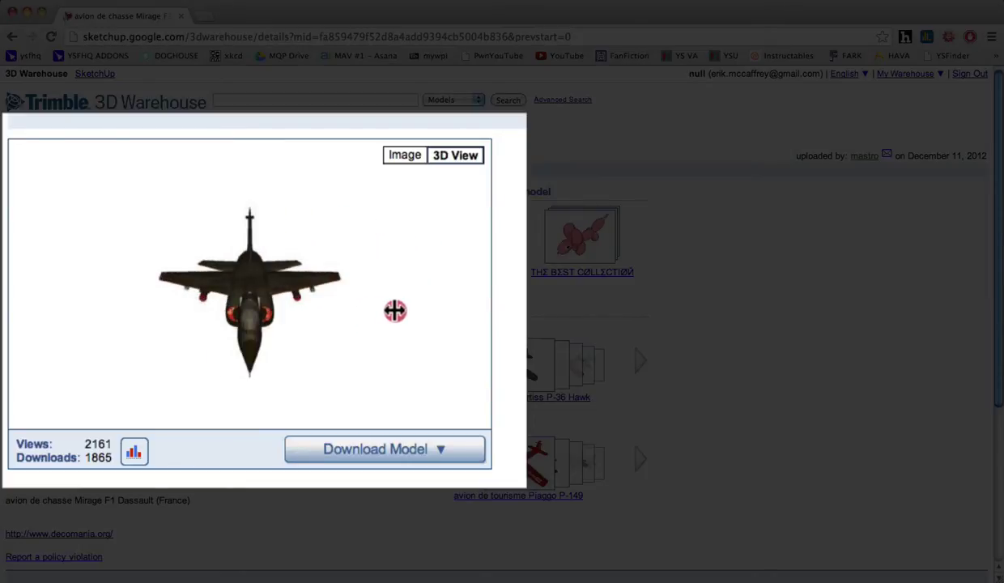
{"action": "left_click_drag", "start_coordinate": [198, 330], "coordinate": [271, 330]}
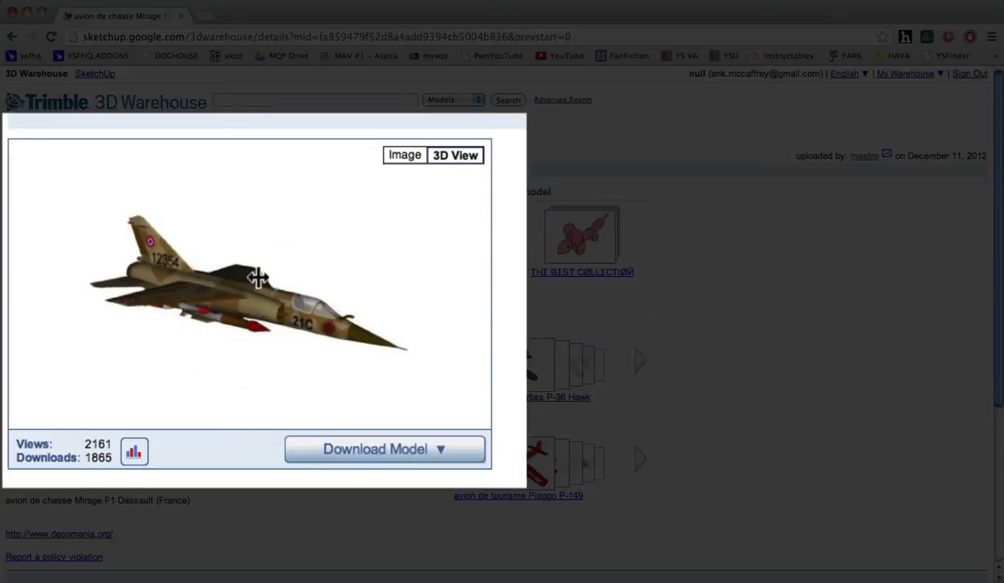
{"action": "left_click_drag", "start_coordinate": [258, 278], "coordinate": [399, 266]}
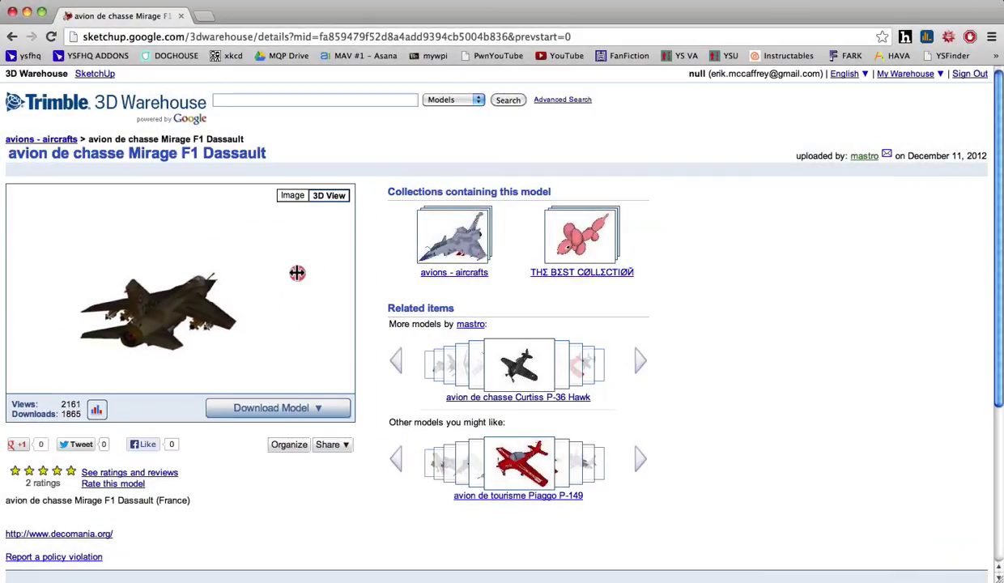
{"action": "left_click_drag", "start_coordinate": [336, 339], "coordinate": [191, 363]}
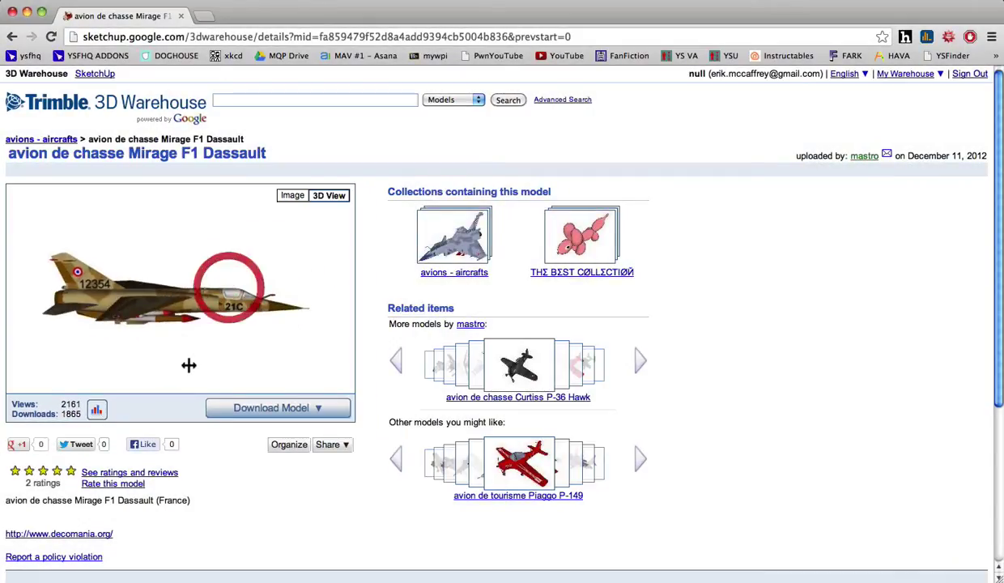
{"action": "left_click", "coordinate": [236, 408]}
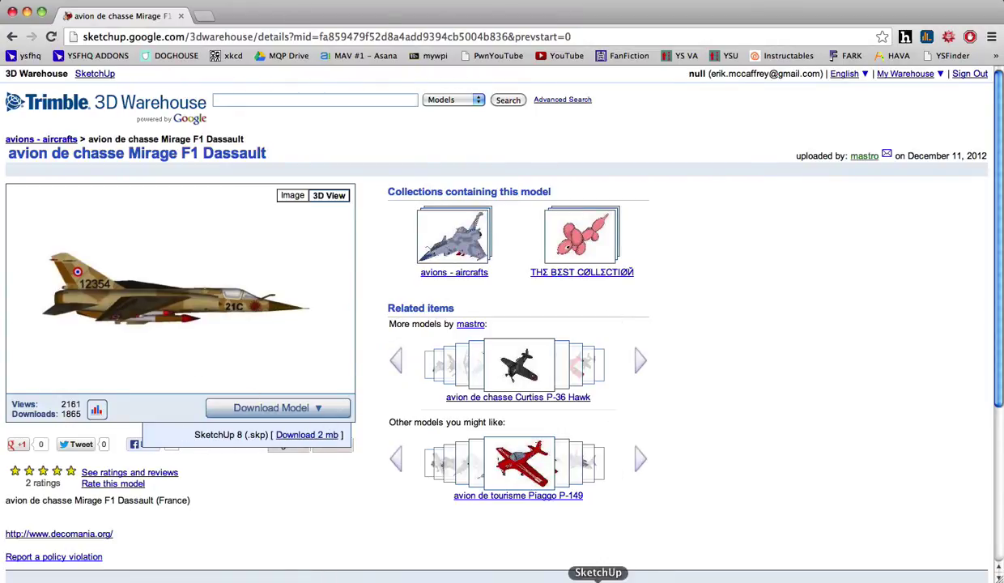
- Switch to SketchUp and examine the Dassault_Mirage_F1 model from several angles, including the underside and missiles
{"action": "left_click", "coordinate": [599, 580]}
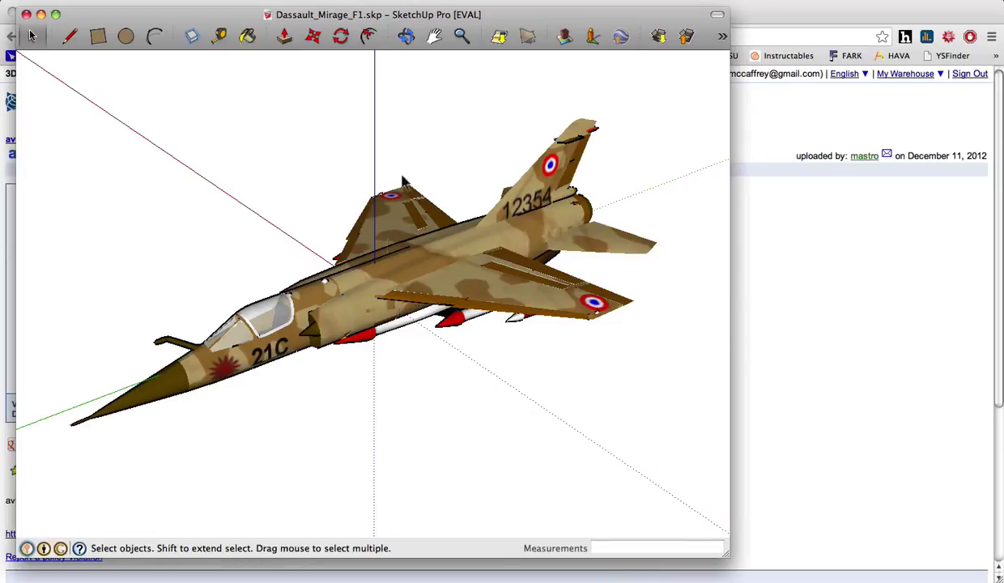
{"action": "middle_click_drag", "start_coordinate": [473, 389], "coordinate": [487, 183]}
{"action": "scroll", "coordinate": [474, 311], "scroll_direction": "up", "scroll_amount": 3}
{"action": "middle_click_drag", "start_coordinate": [473, 311], "coordinate": [405, 221]}
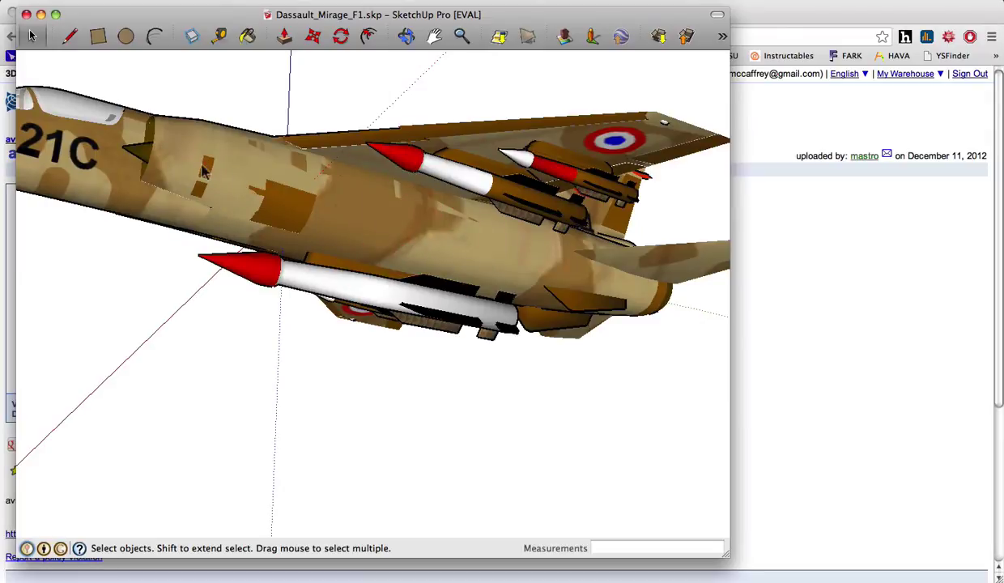
{"action": "middle_click_drag", "start_coordinate": [348, 232], "coordinate": [235, 179]}
{"action": "middle_click_drag", "start_coordinate": [408, 182], "coordinate": [7, 400]}
{"action": "middle_click_drag", "start_coordinate": [81, 397], "coordinate": [315, 359]}
{"action": "middle_click_drag", "start_coordinate": [472, 284], "coordinate": [653, 366]}
{"action": "scroll", "coordinate": [58, 394], "scroll_direction": "down", "scroll_amount": 3}
{"action": "middle_click_drag", "start_coordinate": [346, 363], "coordinate": [288, 395]}
- Set up a 3D model export in OBJ format to Downloads, keeping two-sided faces and edges enabled and units in meters
{"action": "left_click", "coordinate": [102, 4]}
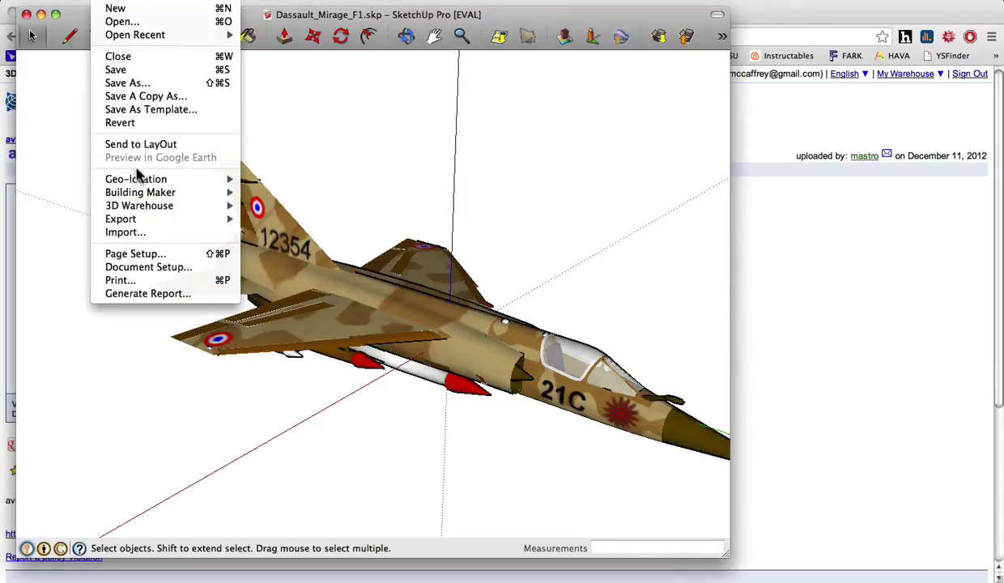
{"action": "mouse_move", "coordinate": [134, 222]}
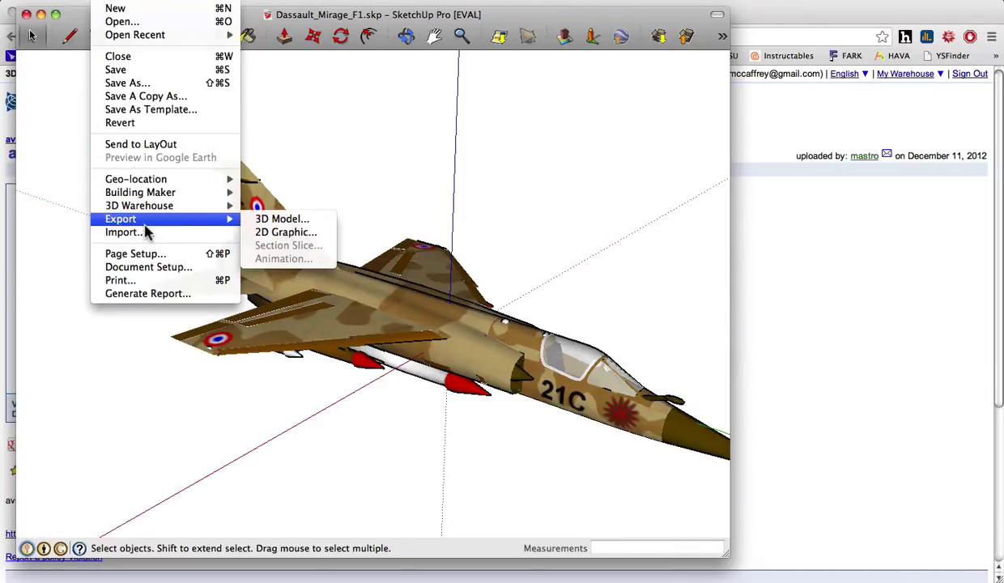
{"action": "left_click", "coordinate": [299, 220]}
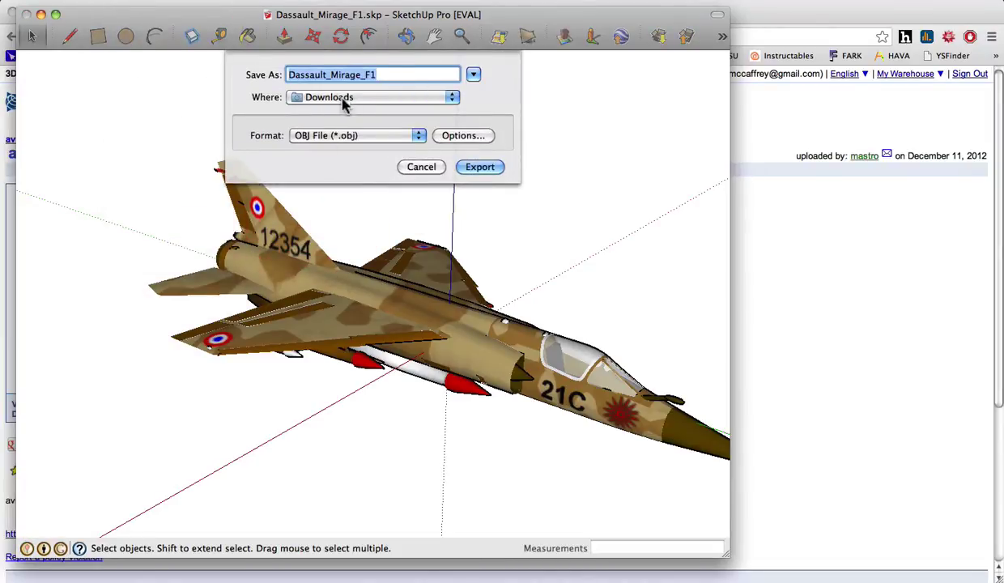
{"action": "left_click", "coordinate": [391, 135]}
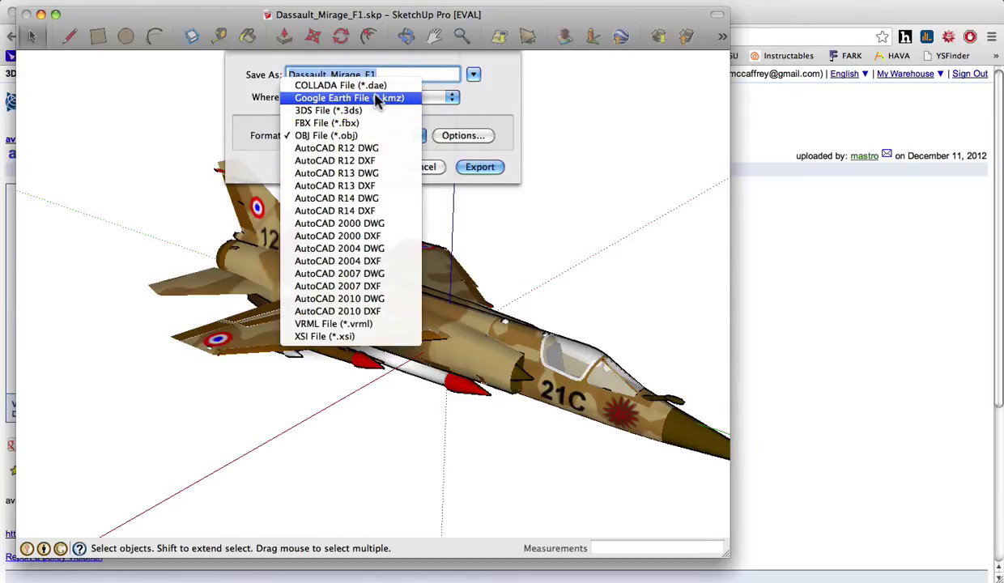
{"action": "left_click", "coordinate": [361, 136]}
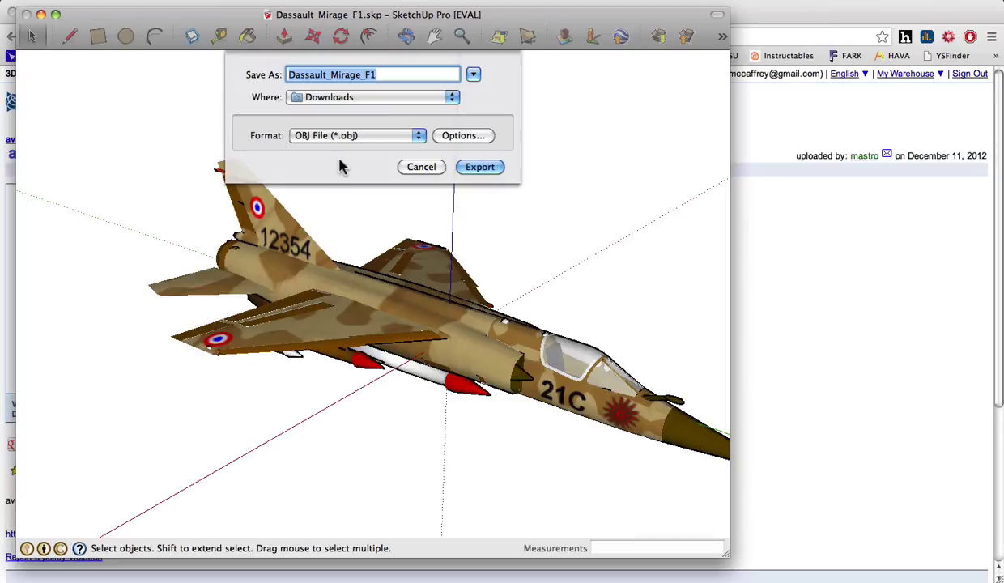
{"action": "left_click", "coordinate": [450, 135]}
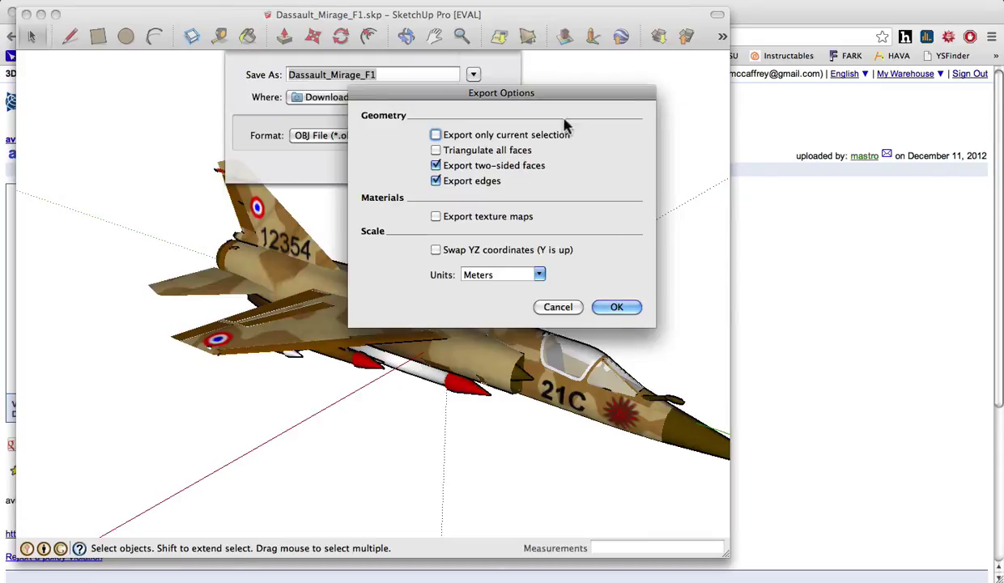
{"action": "left_click", "coordinate": [617, 308]}
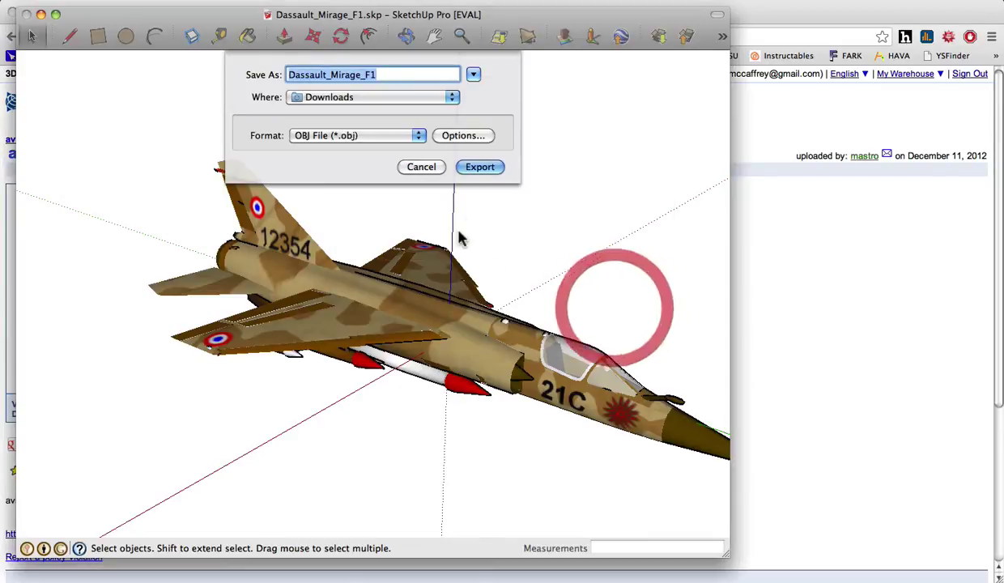
- Name the export Dassault_Mirage_F1-12 and export it, accepting the replacement file name Dassault_Mirage_F1_12.obj
{"action": "left_click", "coordinate": [375, 75]}
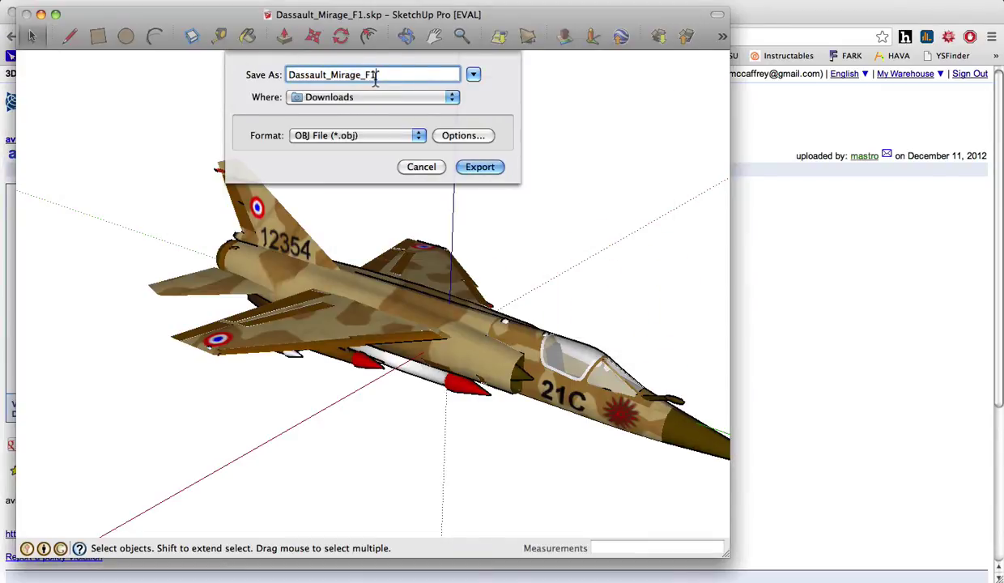
{"action": "type", "text": "-12"}
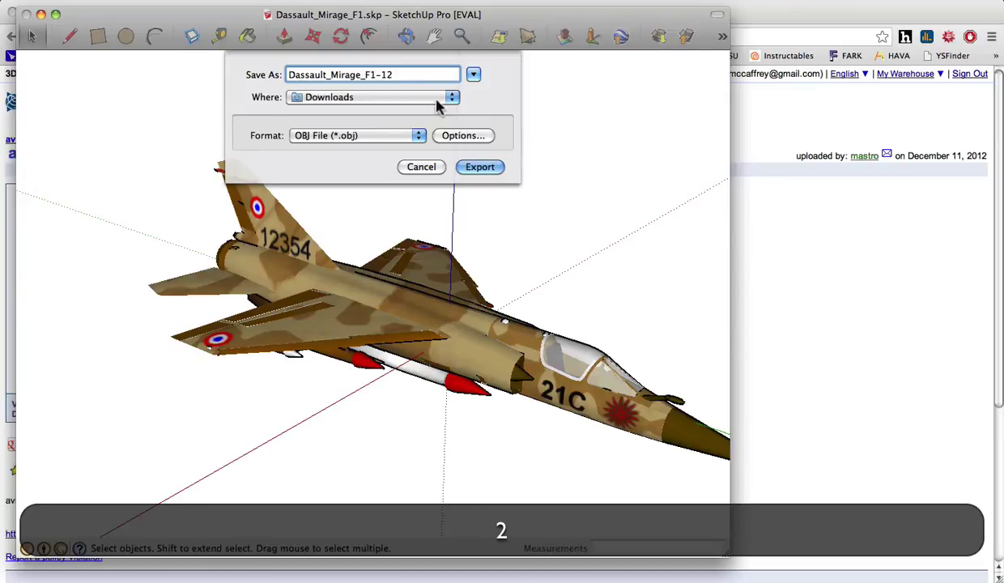
{"action": "left_click", "coordinate": [480, 167]}
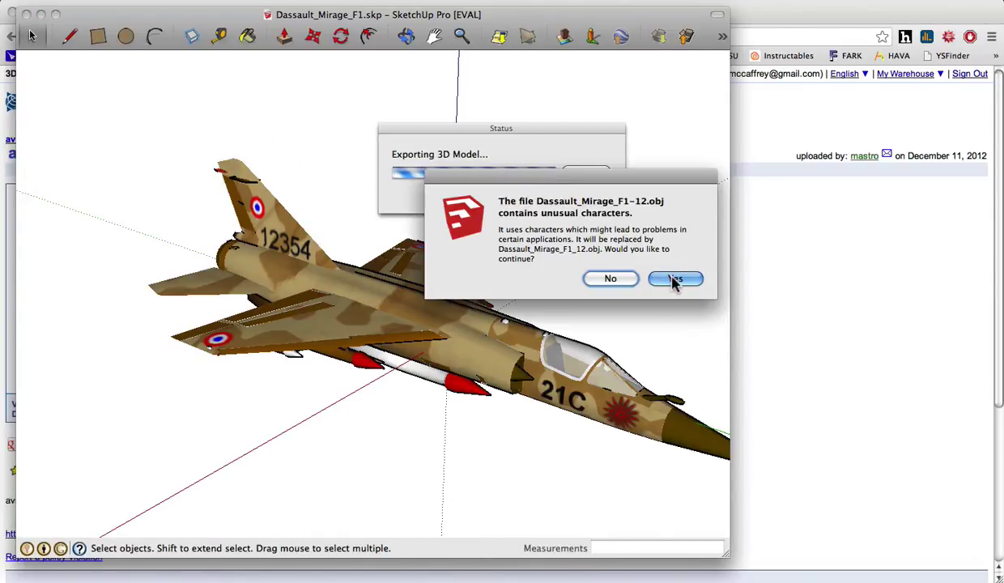
{"action": "left_click", "coordinate": [656, 277]}
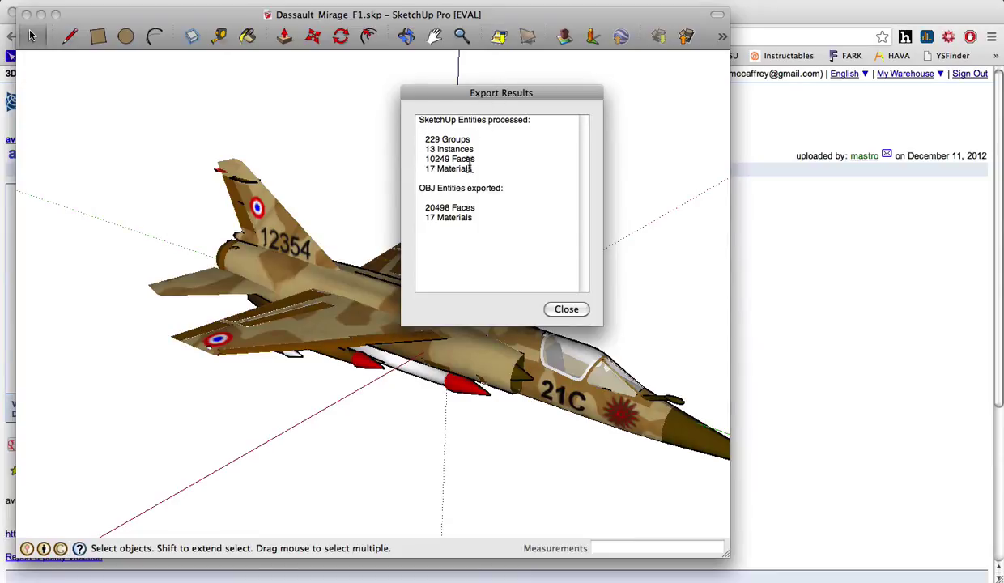
- Compare the processed and exported face and material counts in the export results, and close the report
{"action": "left_click_drag", "start_coordinate": [421, 159], "coordinate": [480, 161]}
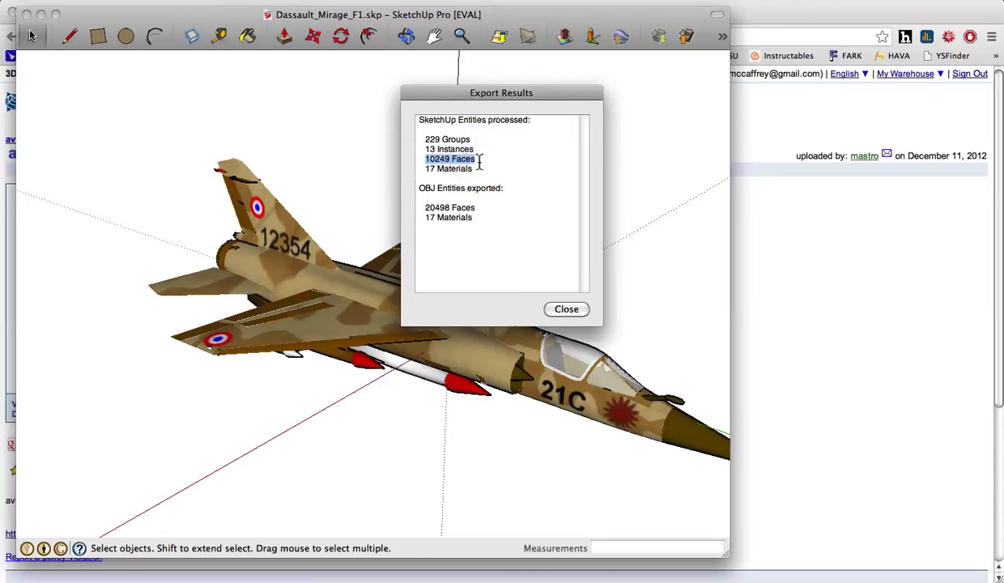
{"action": "left_click_drag", "start_coordinate": [424, 207], "coordinate": [478, 220]}
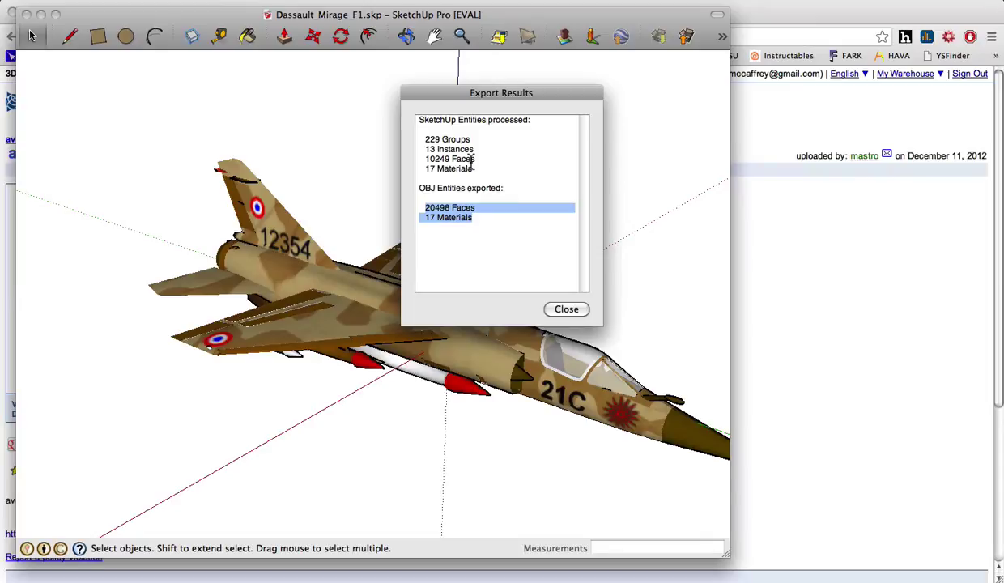
{"action": "left_click", "coordinate": [568, 310]}
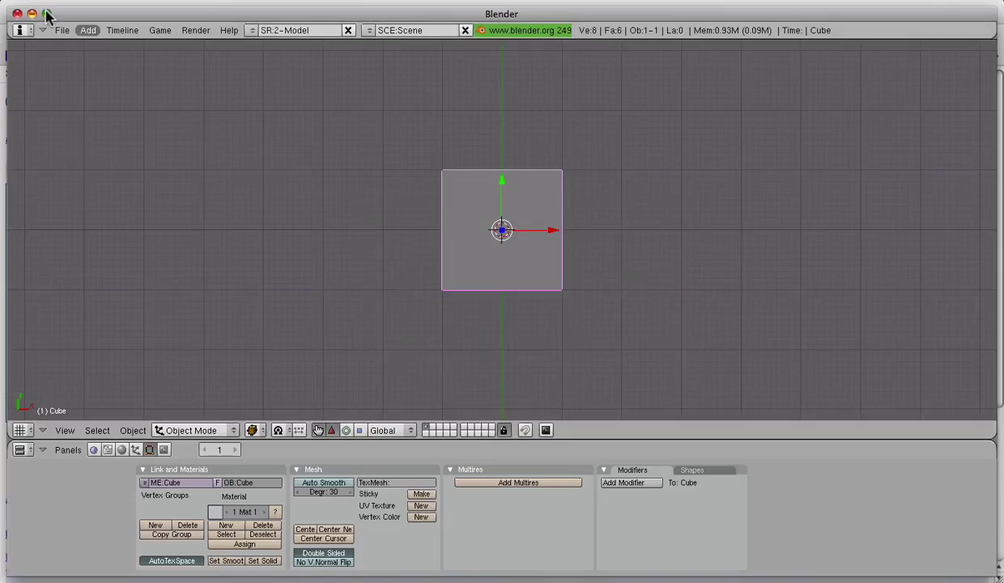
- Switch to Blender, enlarge its window and delete the default cube
{"action": "left_click", "coordinate": [46, 13]}
{"action": "key", "text": "x"}
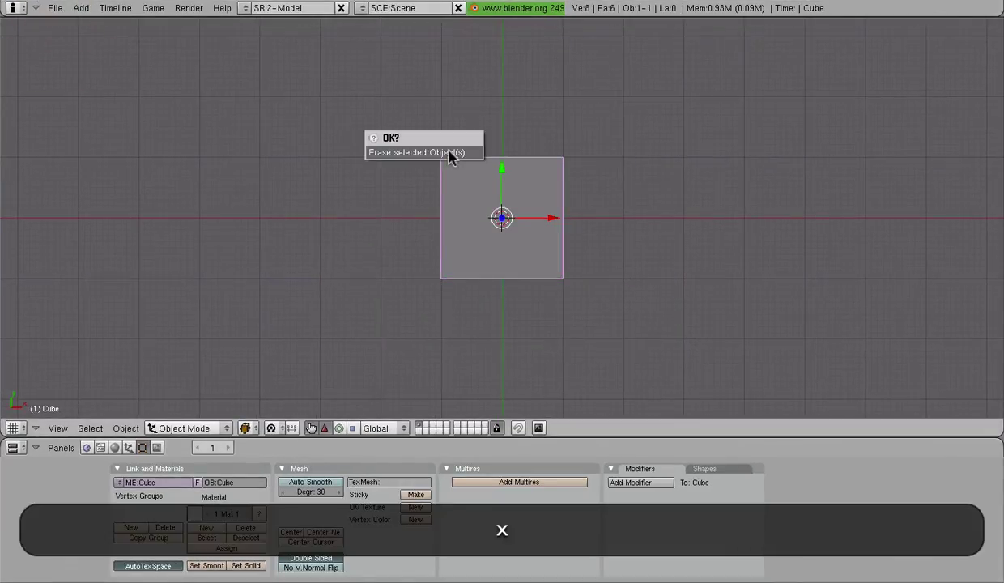
{"action": "left_click", "coordinate": [453, 154]}
- Start a Wavefront OBJ import and choose Dassault_Mirage_F1.obj from the Downloads folder of the home directory
{"action": "left_click", "coordinate": [53, 8]}
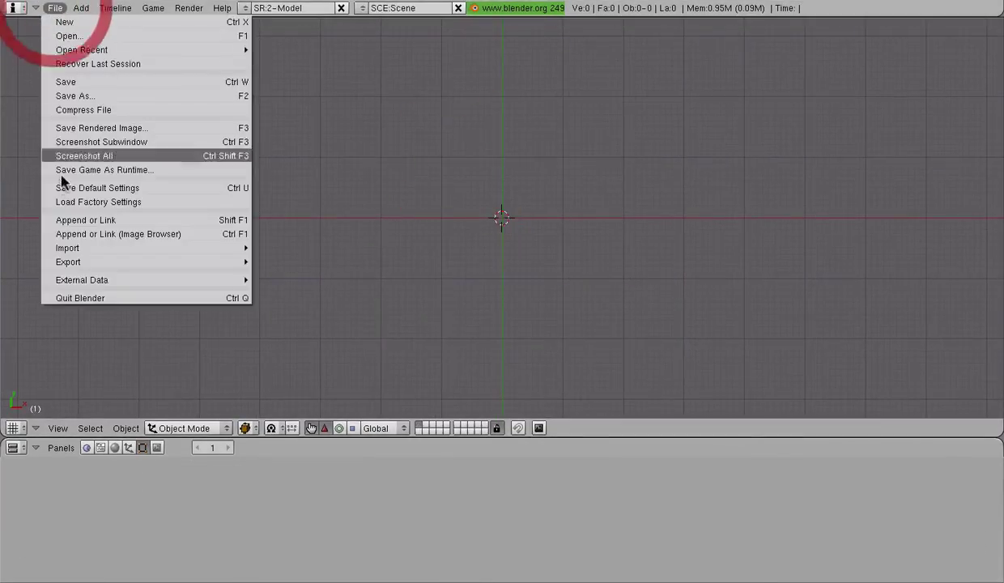
{"action": "left_click", "coordinate": [65, 249]}
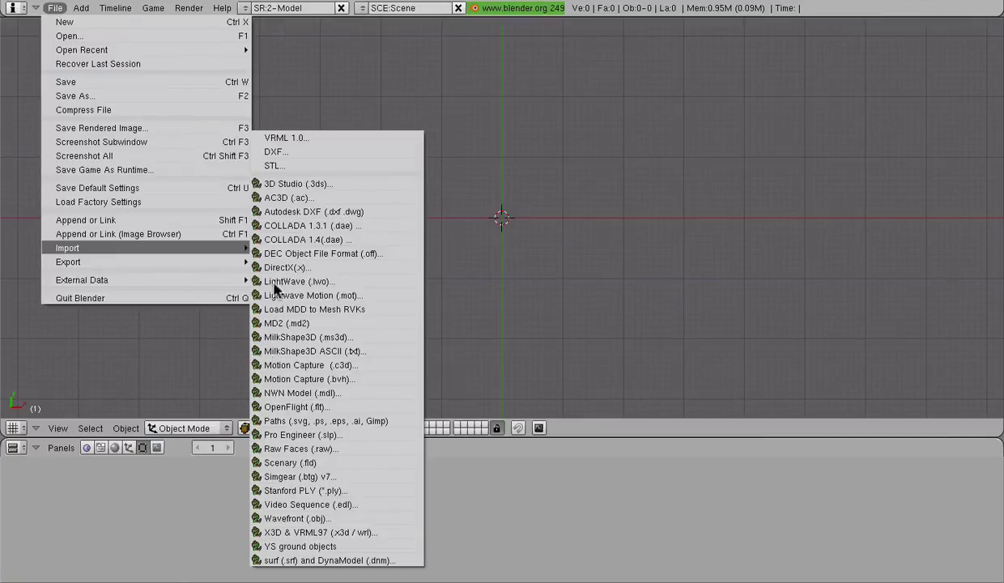
{"action": "left_click", "coordinate": [332, 516]}
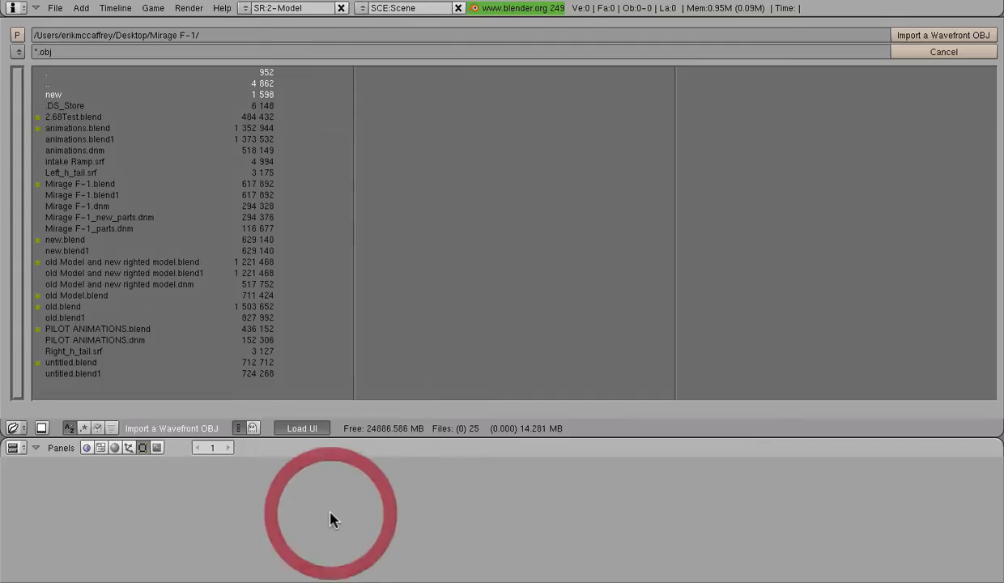
{"action": "left_click", "coordinate": [113, 84]}
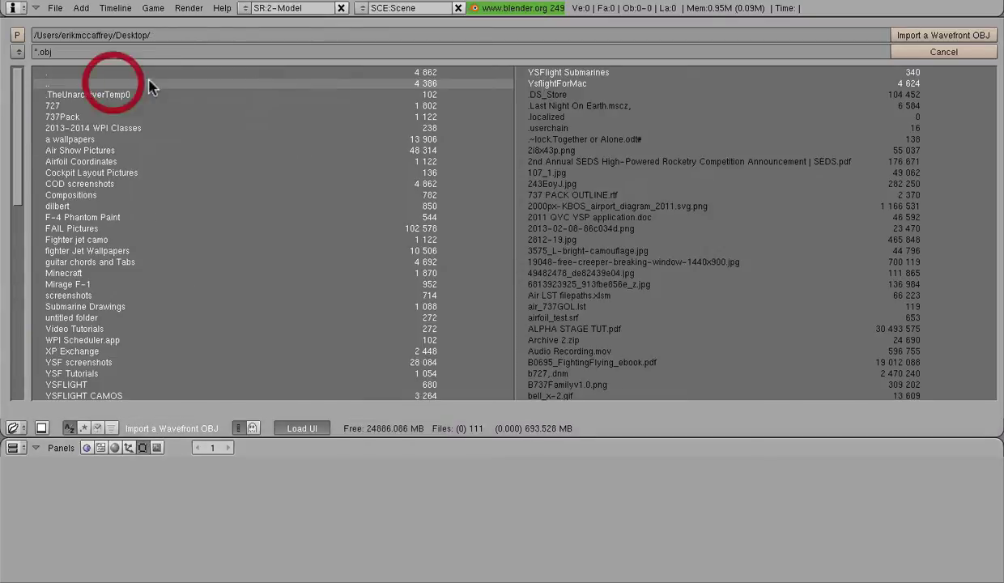
{"action": "left_click", "coordinate": [275, 83]}
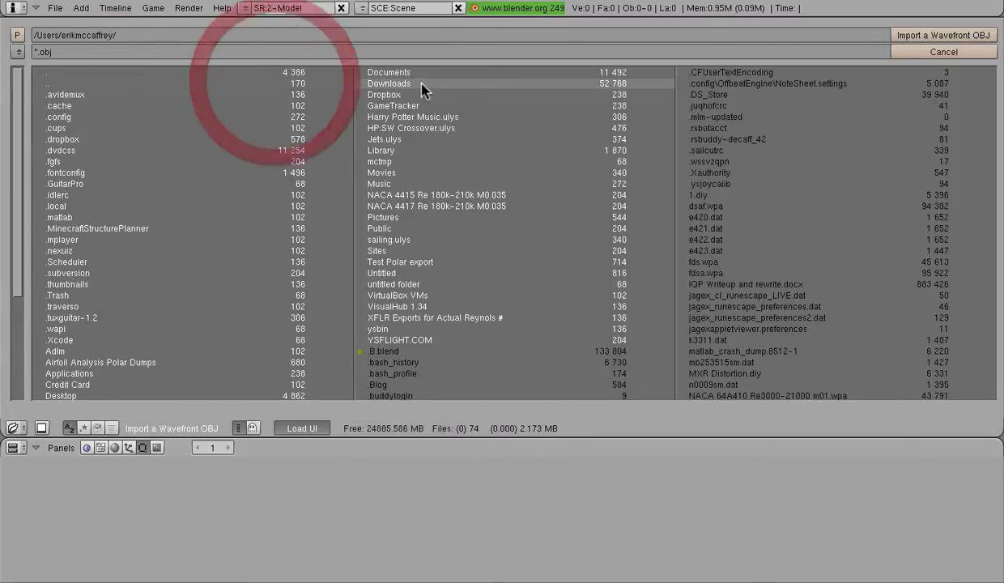
{"action": "left_click", "coordinate": [397, 84]}
{"action": "scroll", "coordinate": [259, 254], "scroll_direction": "down", "scroll_amount": 20}
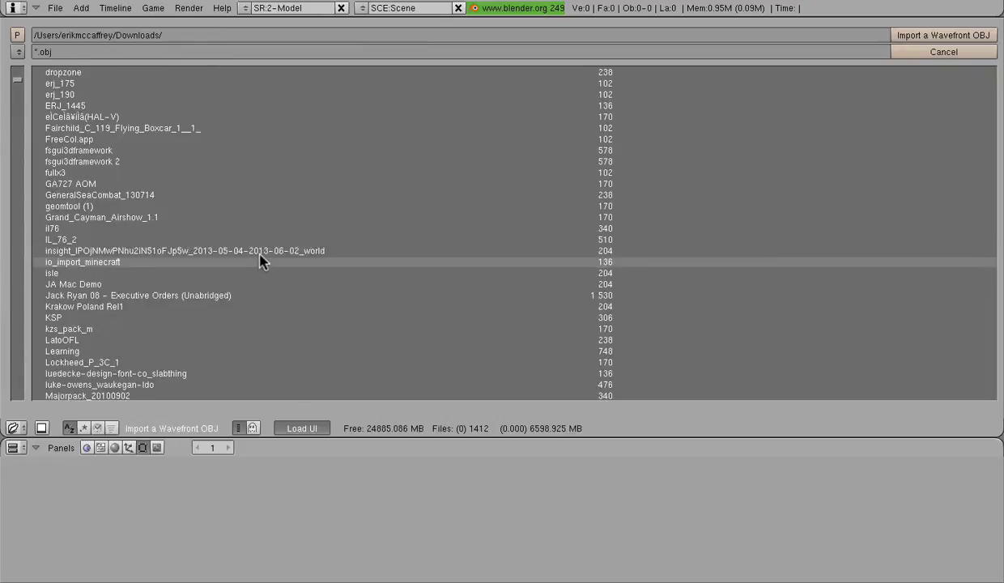
{"action": "scroll", "coordinate": [261, 240], "scroll_direction": "down", "scroll_amount": 20}
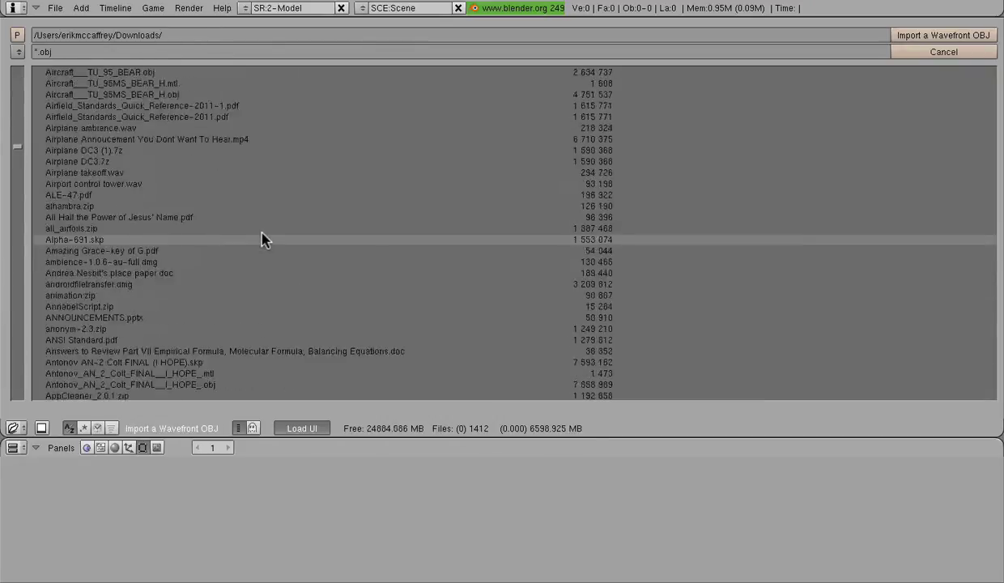
{"action": "scroll", "coordinate": [136, 221], "scroll_direction": "up", "scroll_amount": 20}
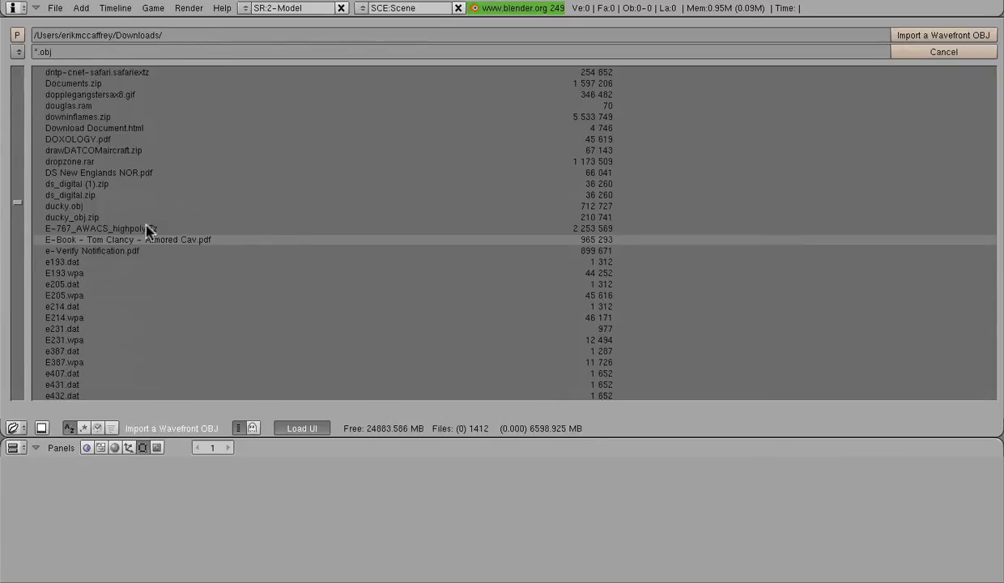
{"action": "scroll", "coordinate": [136, 221], "scroll_direction": "up", "scroll_amount": 3}
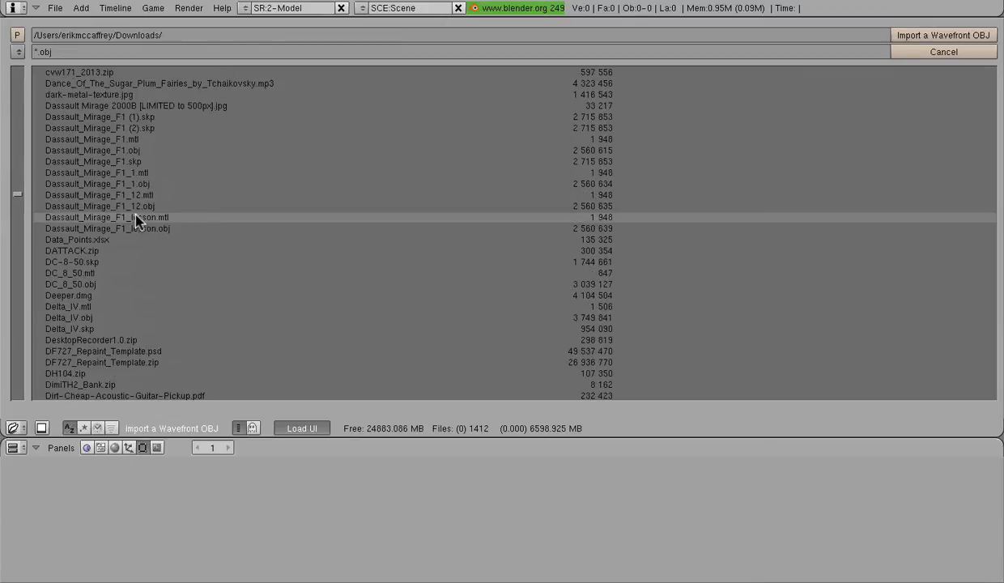
{"action": "left_click", "coordinate": [128, 152]}
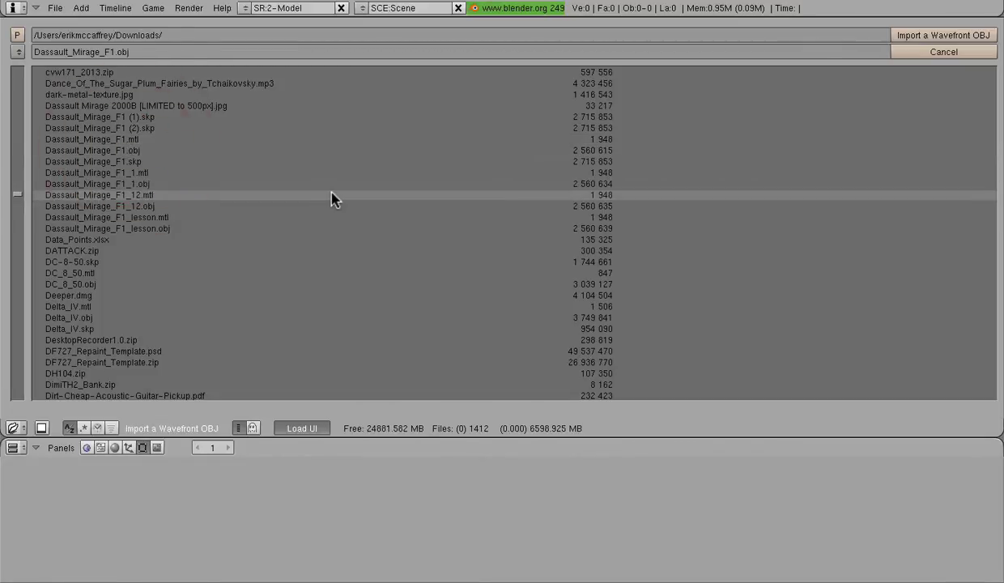
- Import the chosen OBJ file with its objects separated by object, group and material
{"action": "left_click", "coordinate": [972, 37]}
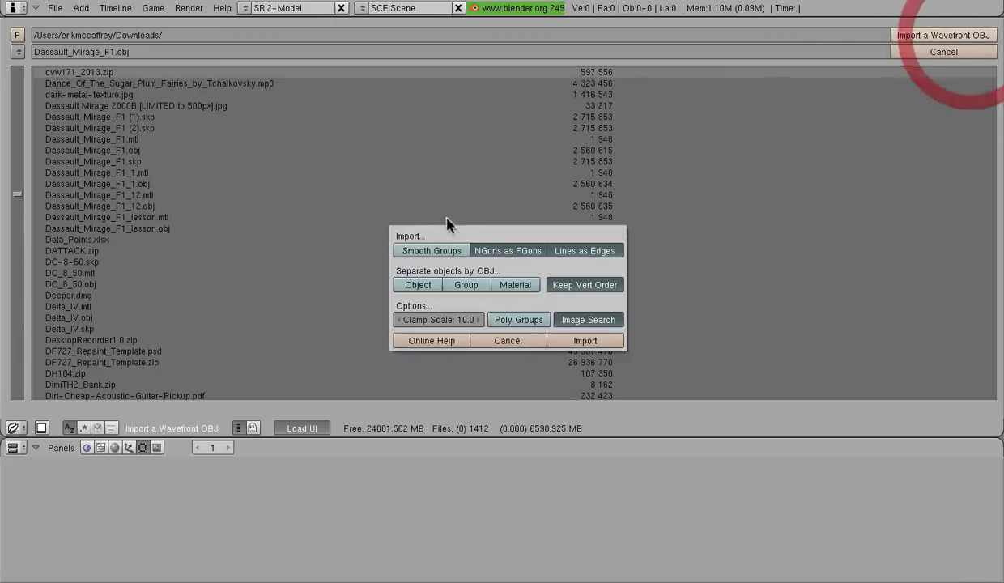
{"action": "left_click", "coordinate": [419, 286]}
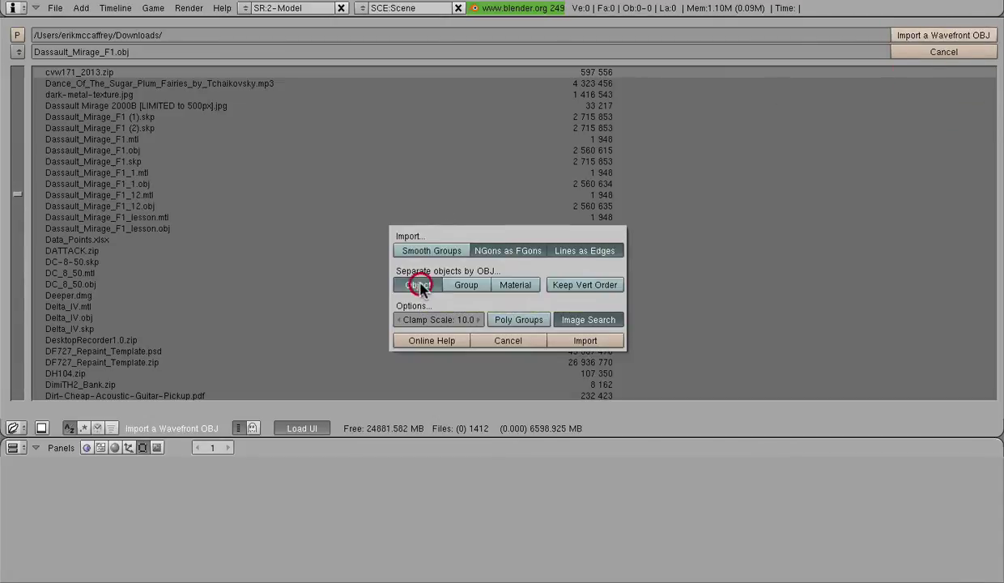
{"action": "left_click", "coordinate": [466, 286]}
{"action": "left_click", "coordinate": [517, 285]}
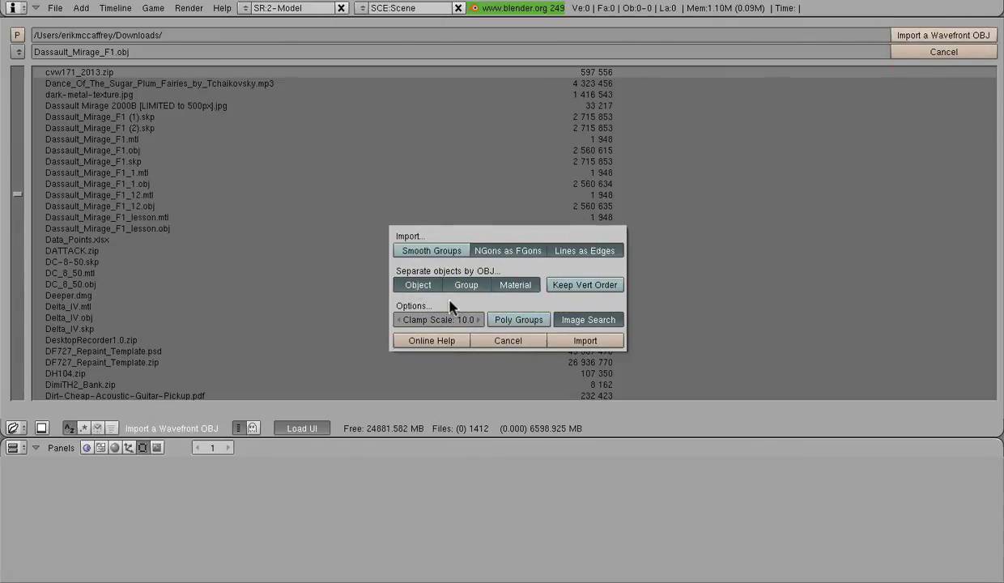
{"action": "left_click", "coordinate": [586, 340]}
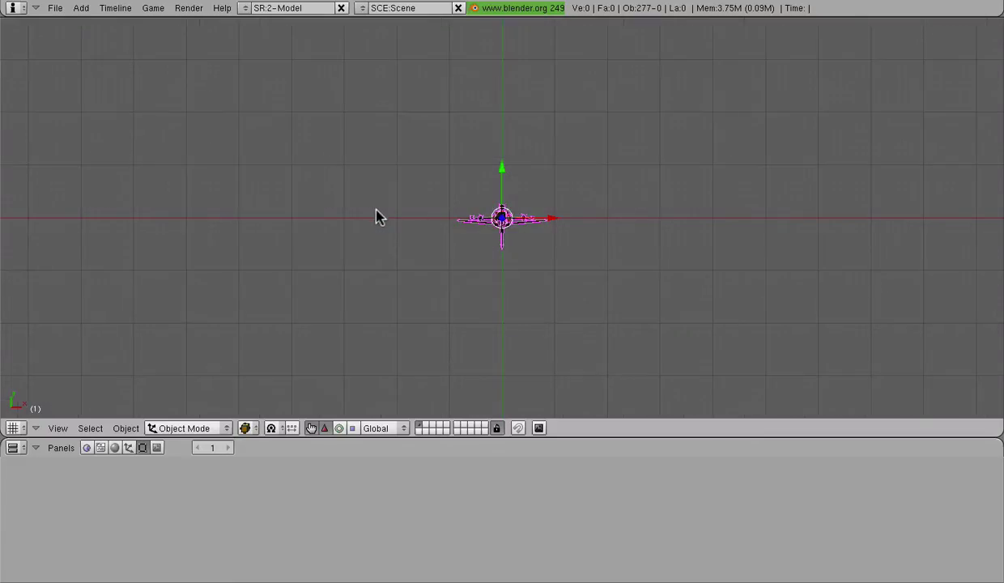
- Rotate the whole imported aircraft 90 degrees in the front view, turning its nose toward the positive X axis
{"action": "middle_click_drag", "start_coordinate": [376, 218], "coordinate": [544, 213]}
{"action": "key", "text": "KP_7"}
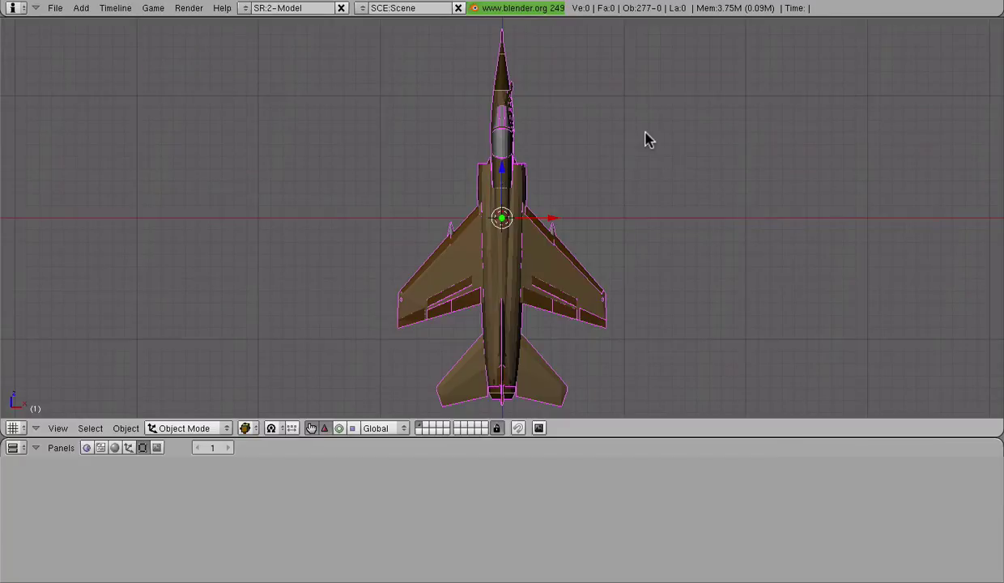
{"action": "type", "text": "r90"}
{"action": "key", "text": "Return"}
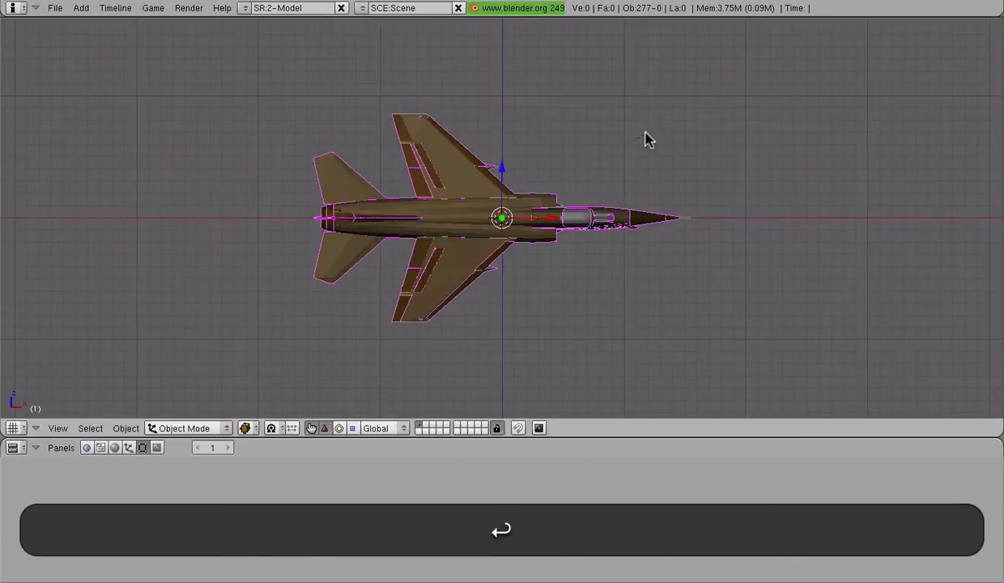
- Rotate the whole aircraft 90 degrees in the side view to level its wings with the tail fin upward
{"action": "key", "text": "KP_3"}
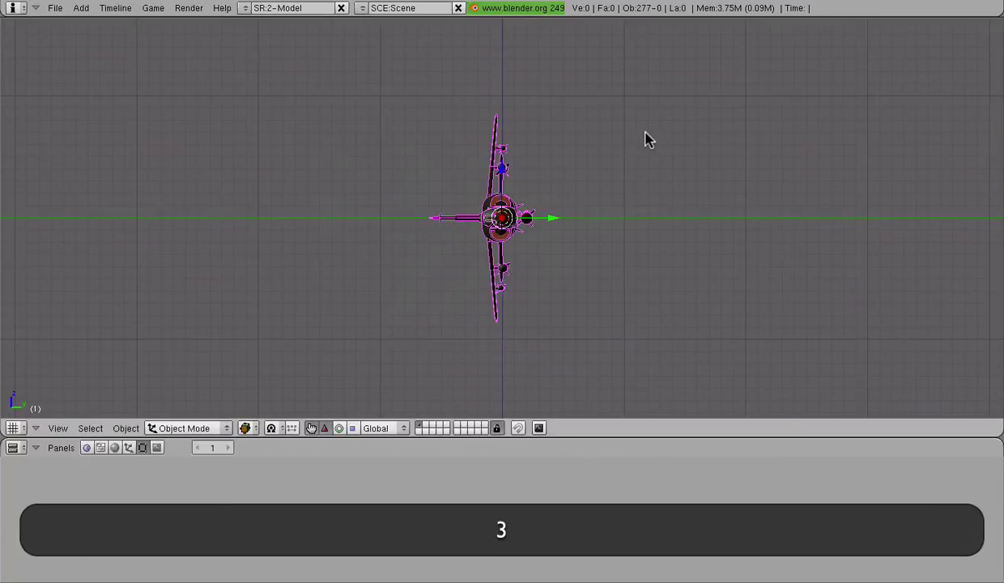
{"action": "type", "text": "r90"}
{"action": "key", "text": "Return"}
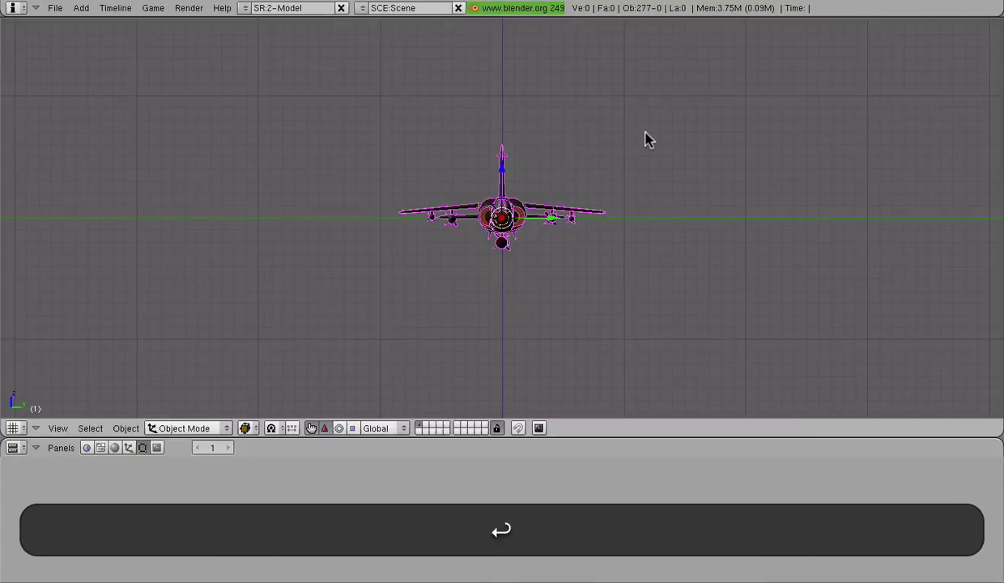
{"action": "middle_click_drag", "start_coordinate": [537, 246], "coordinate": [692, 287]}
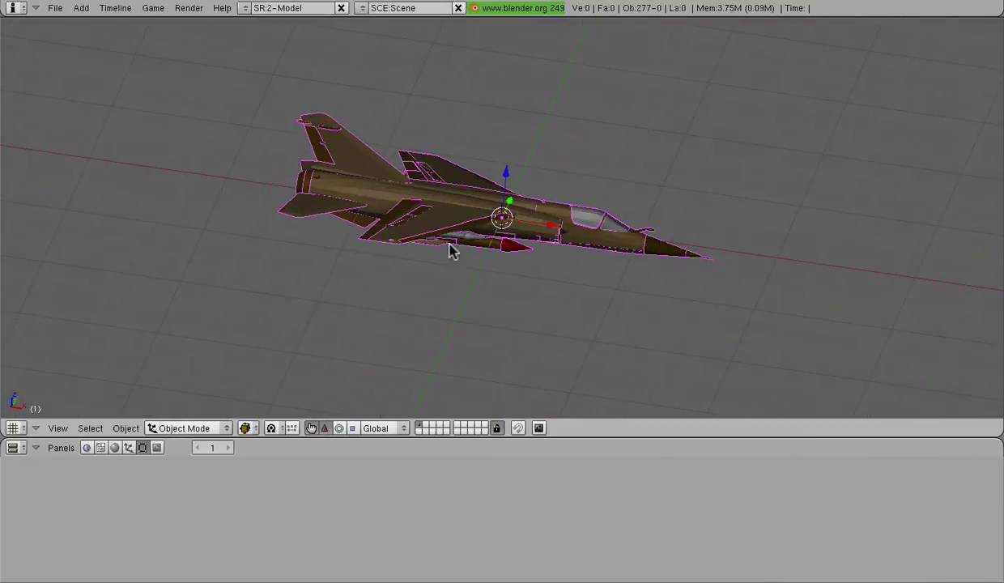
{"action": "middle_click_drag", "start_coordinate": [451, 251], "coordinate": [341, 262]}
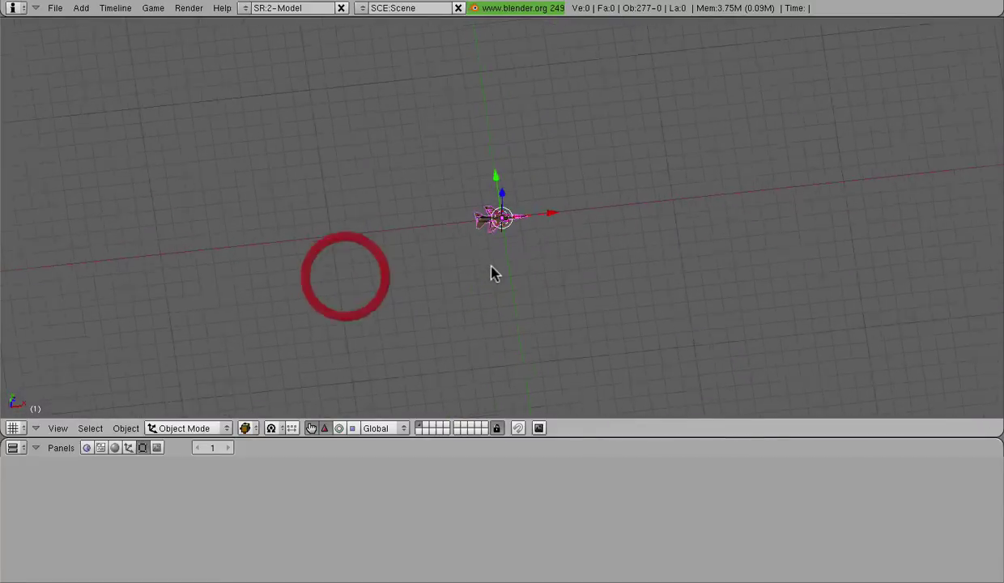
- Scale up the whole aircraft uniformly by a factor of about 4.8
{"action": "middle_click_drag", "start_coordinate": [494, 274], "coordinate": [509, 320]}
{"action": "scroll", "coordinate": [487, 209], "scroll_direction": "up", "scroll_amount": 2}
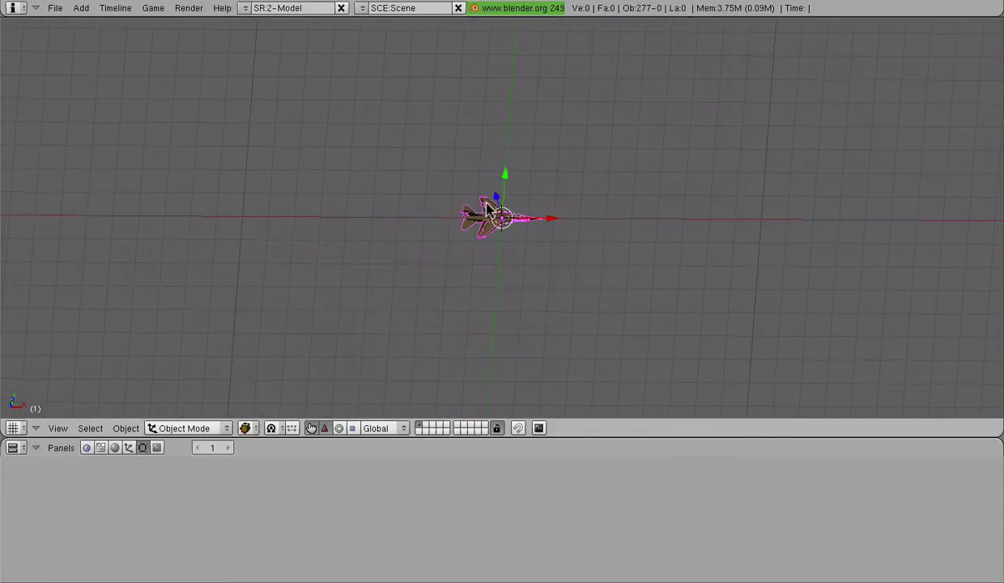
{"action": "middle_click_drag", "start_coordinate": [487, 209], "coordinate": [558, 251]}
{"action": "key", "text": "KP_7"}
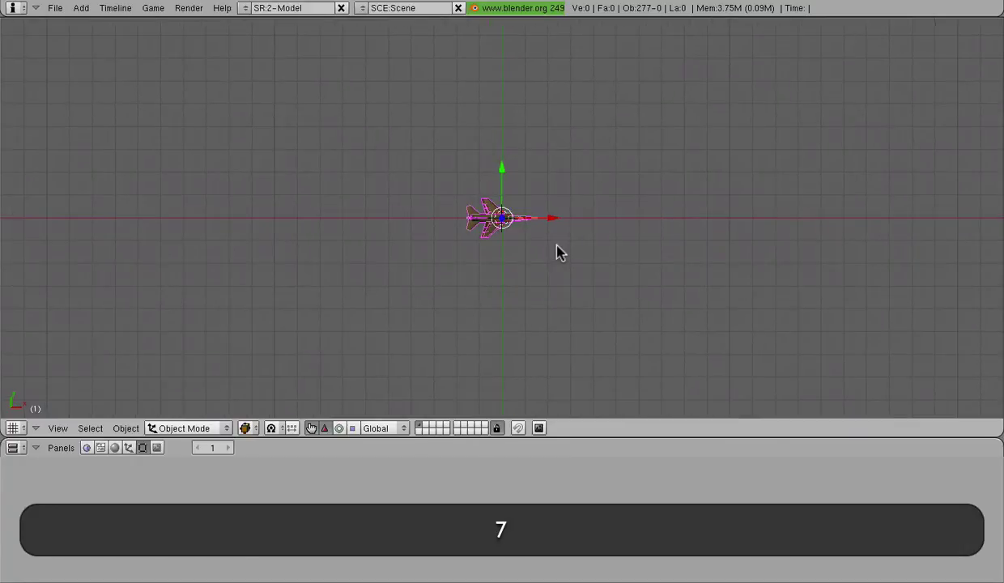
{"action": "scroll", "coordinate": [510, 261], "scroll_direction": "down", "scroll_amount": 3}
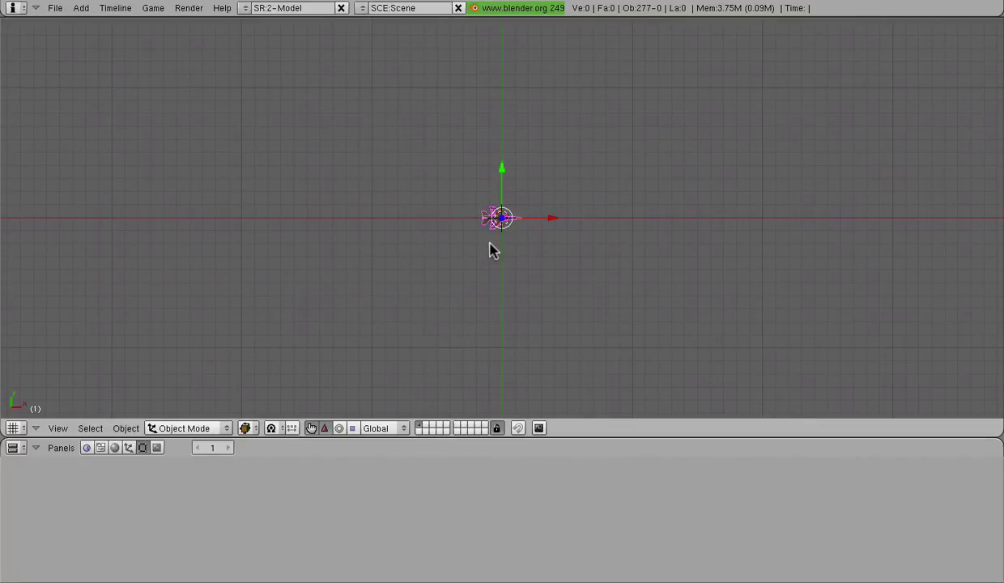
{"action": "key", "text": "s"}
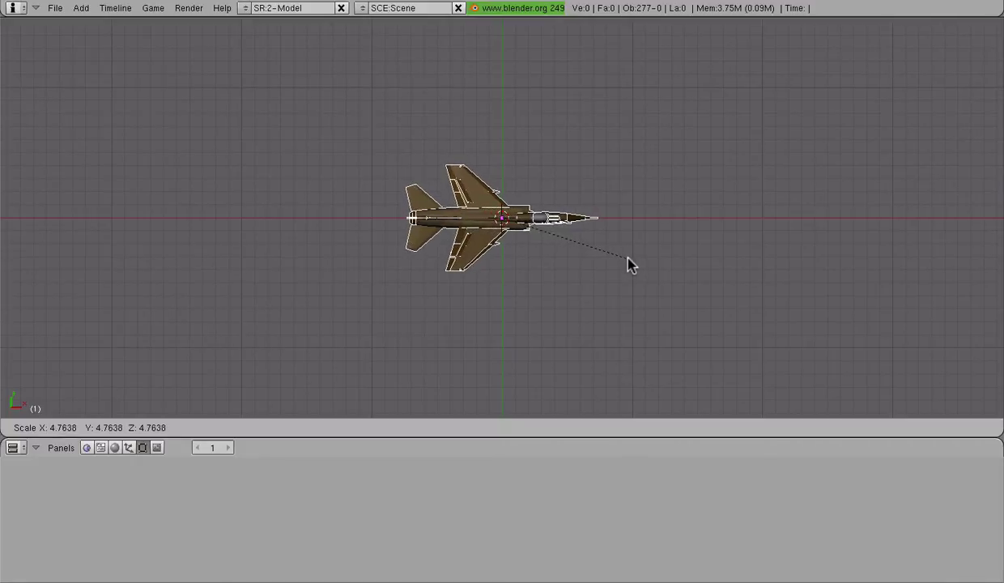
{"action": "left_click", "coordinate": [633, 265]}
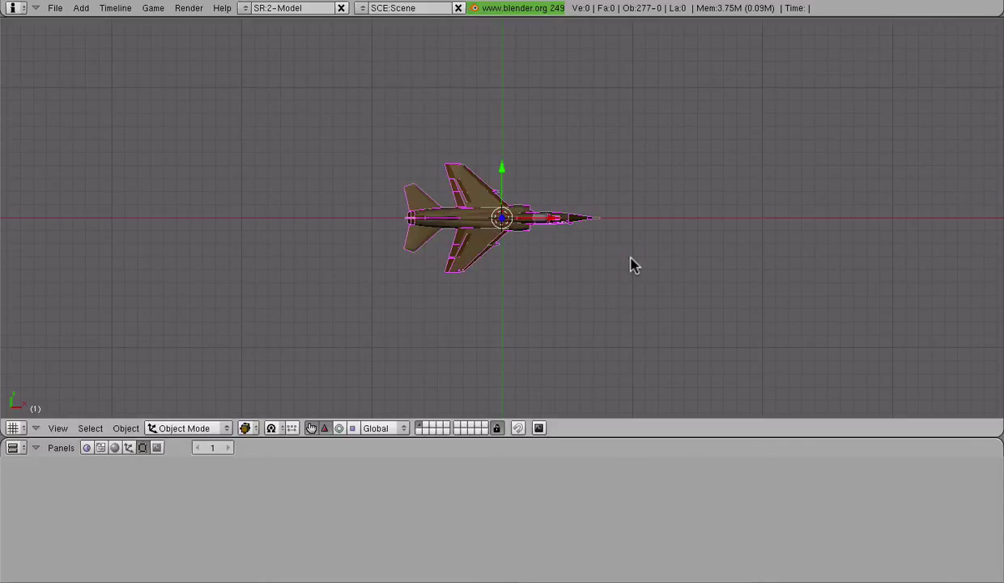
{"action": "scroll", "coordinate": [561, 375], "scroll_direction": "up", "scroll_amount": 4}
{"action": "middle_click_drag", "start_coordinate": [551, 379], "coordinate": [390, 246]}
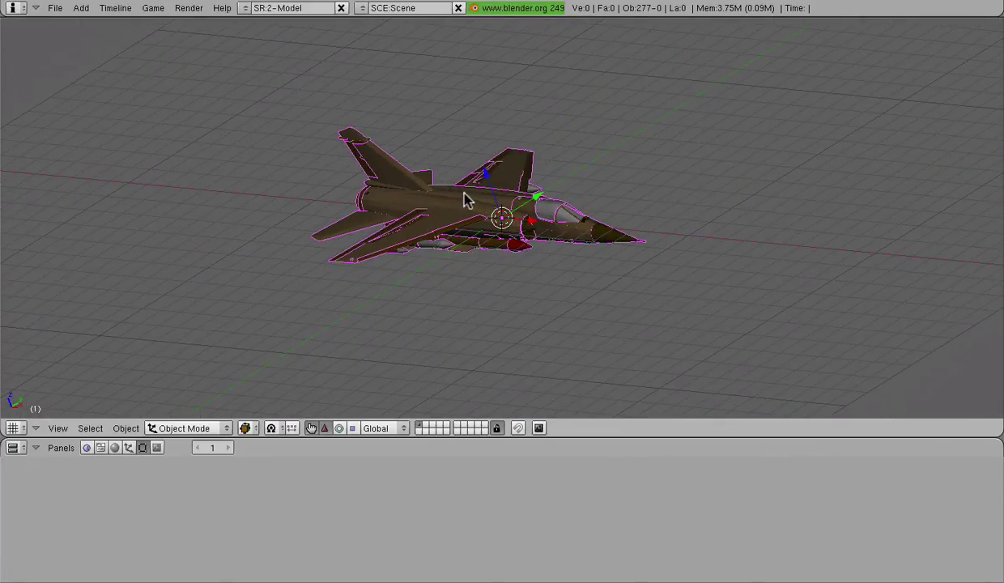
{"action": "key", "text": "KP_3"}
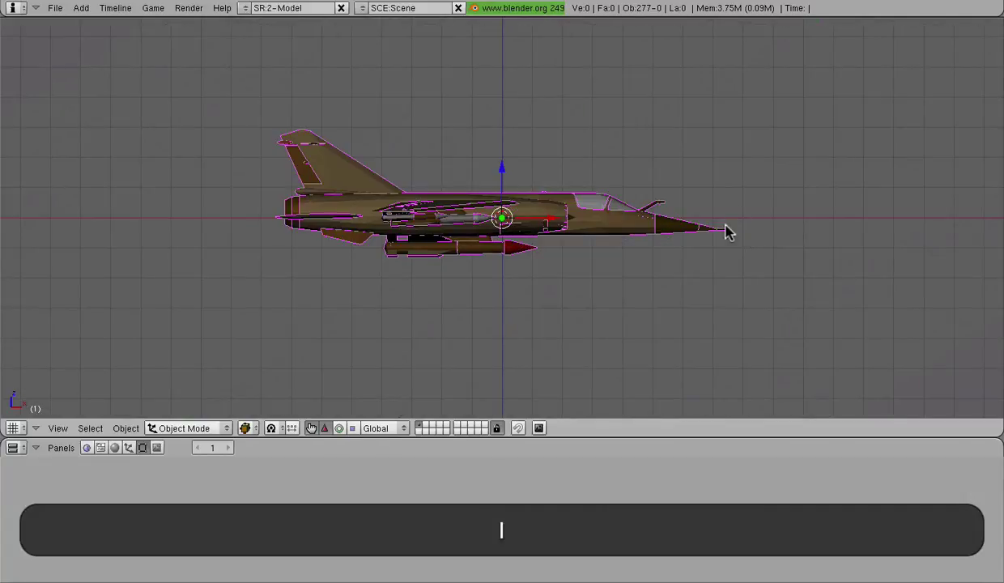